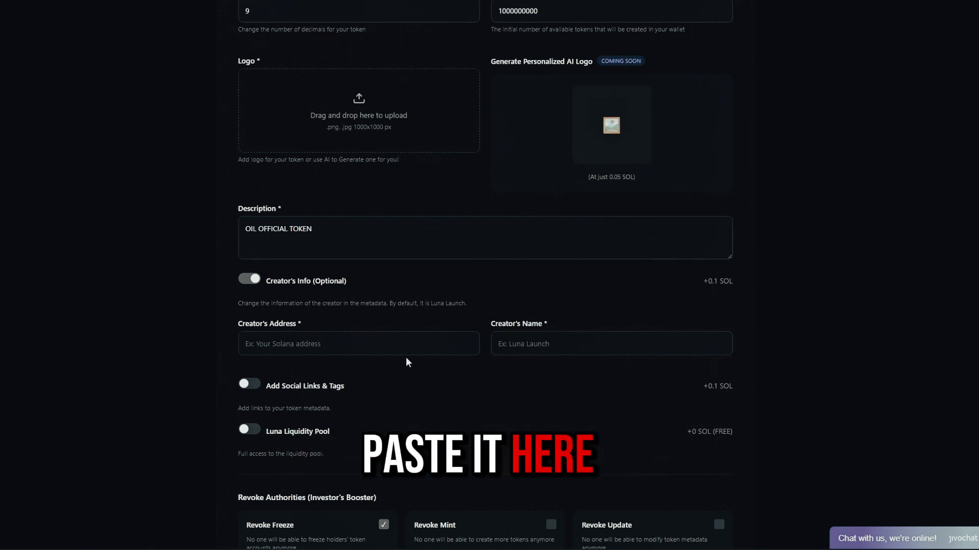
# Step: Paste the creator's wallet address into Creator's Address and start entering the creator name
pyautogui.write('2LeuUJCZTMULnA8tXorDoyKXgxdNorqVWRHVcPeqJrqk')
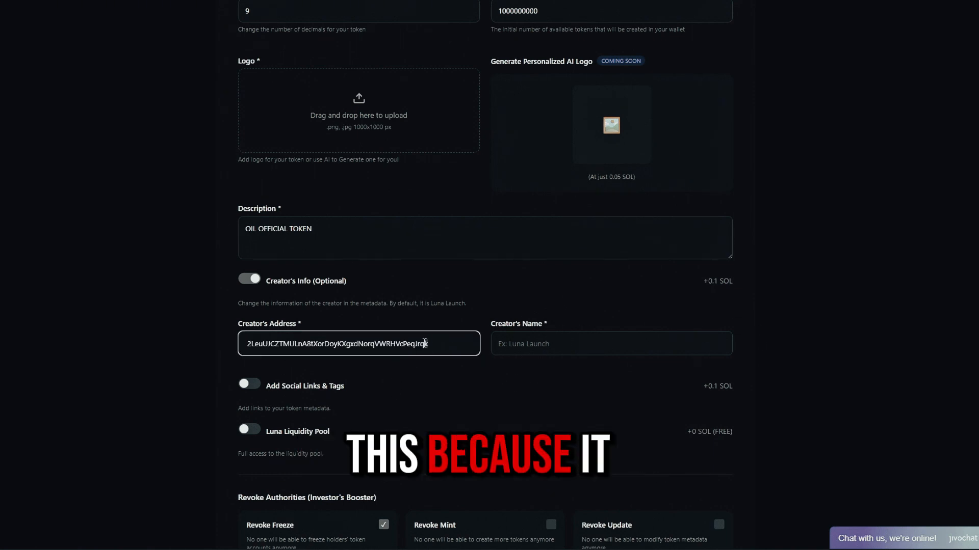
pyautogui.moveTo(428, 345); pyautogui.dragTo(244, 352)
pyautogui.click(546, 348)
pyautogui.write('123')
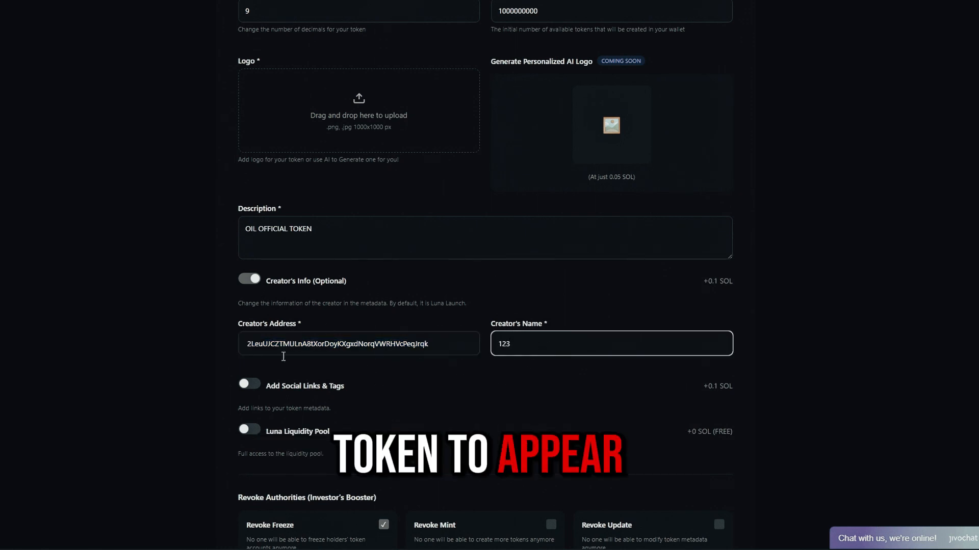
# Step: Complete the creator name as 123 and switch on the Luna Liquidity Pool
pyautogui.scroll(-1, 272, 329)
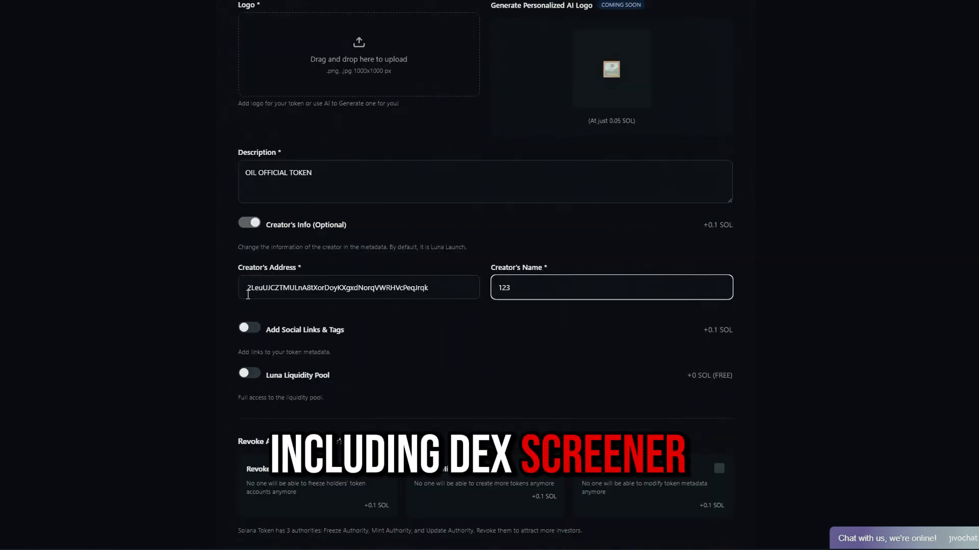
pyautogui.moveTo(247, 288); pyautogui.dragTo(464, 284)
pyautogui.doubleClick(541, 285)
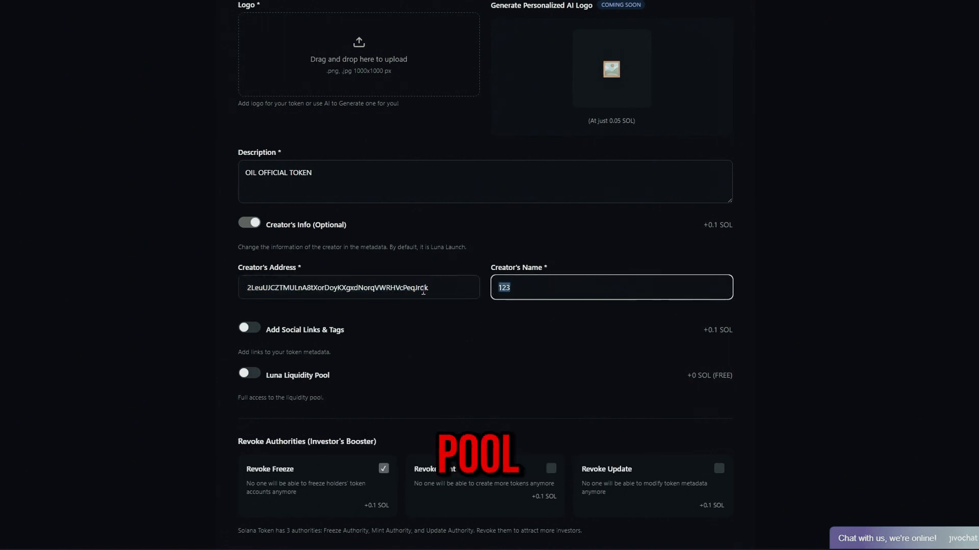
pyautogui.click(454, 286)
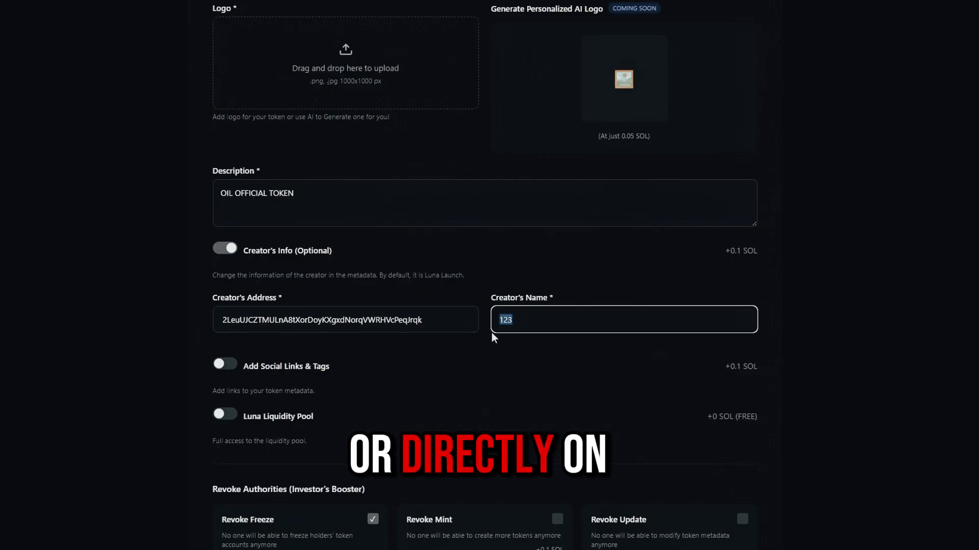
pyautogui.click(548, 340)
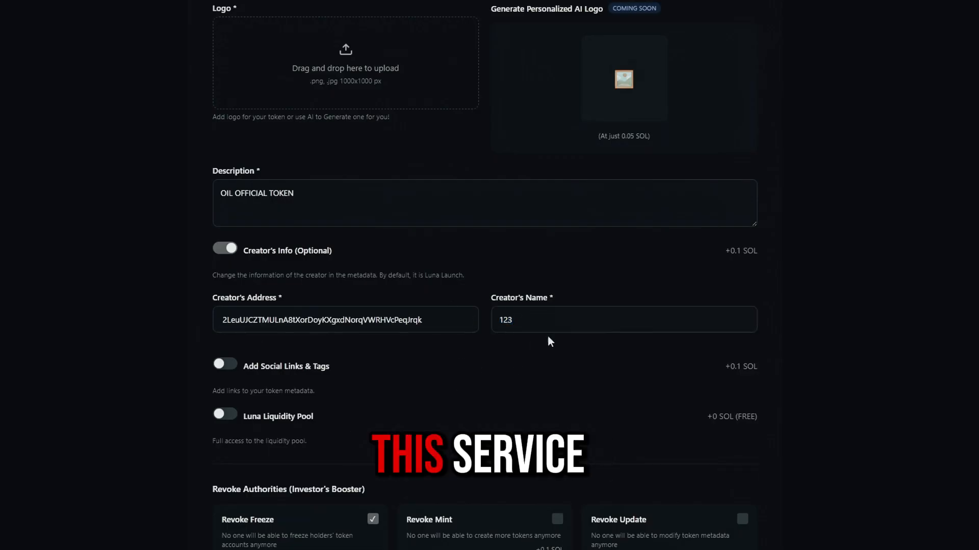
pyautogui.scroll(-3, 547, 341)
pyautogui.click(232, 292)
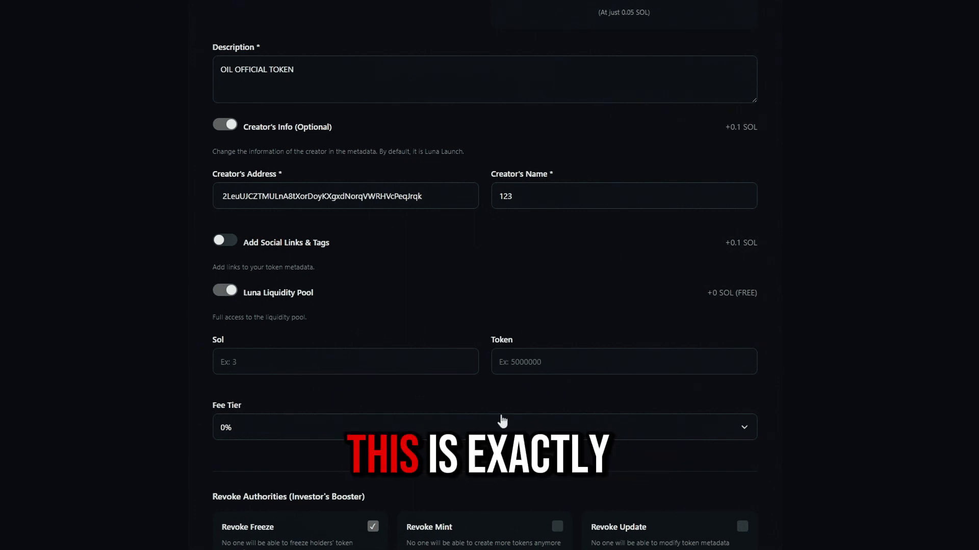
# Step: Set the pool's Sol amount to 3
pyautogui.click(406, 367)
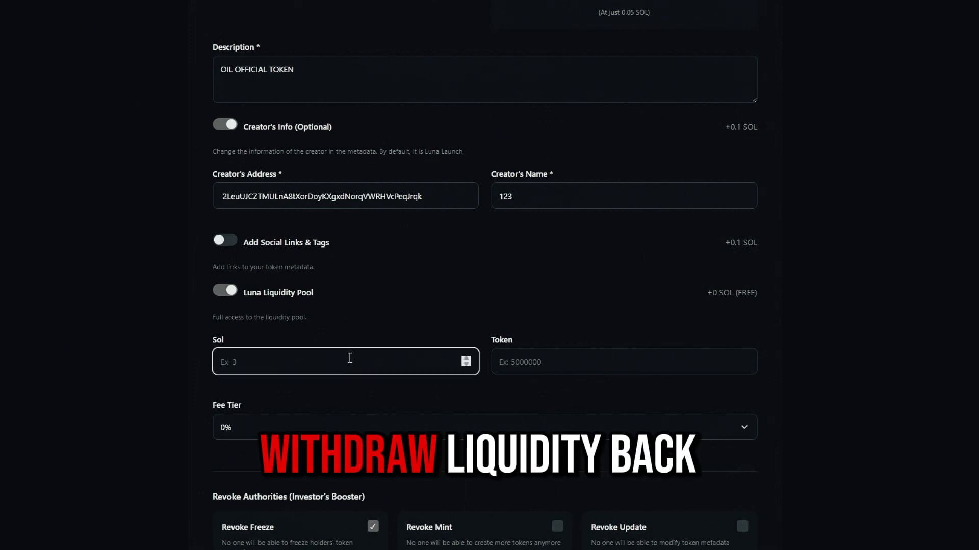
pyautogui.write('3')
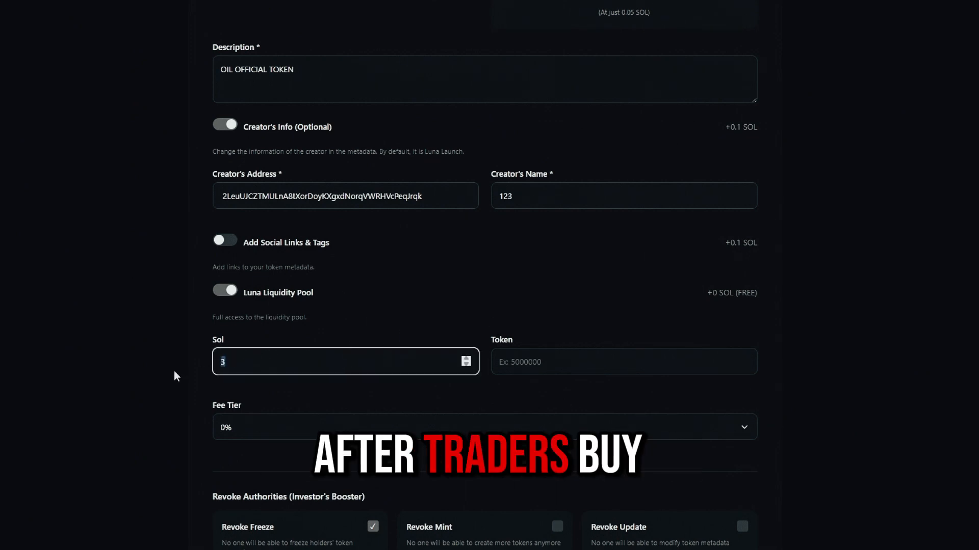
pyautogui.click(201, 397)
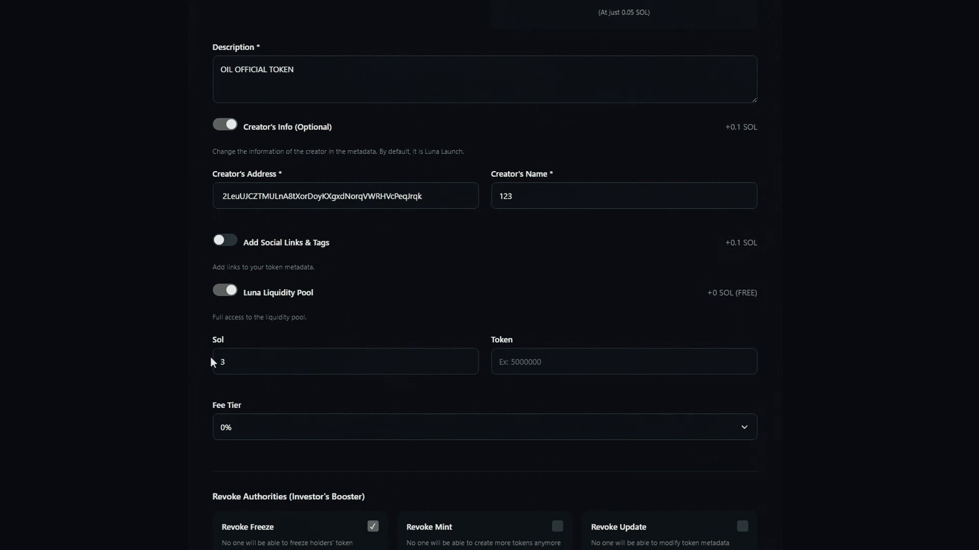
pyautogui.click(347, 358)
pyautogui.press('BackSpace')
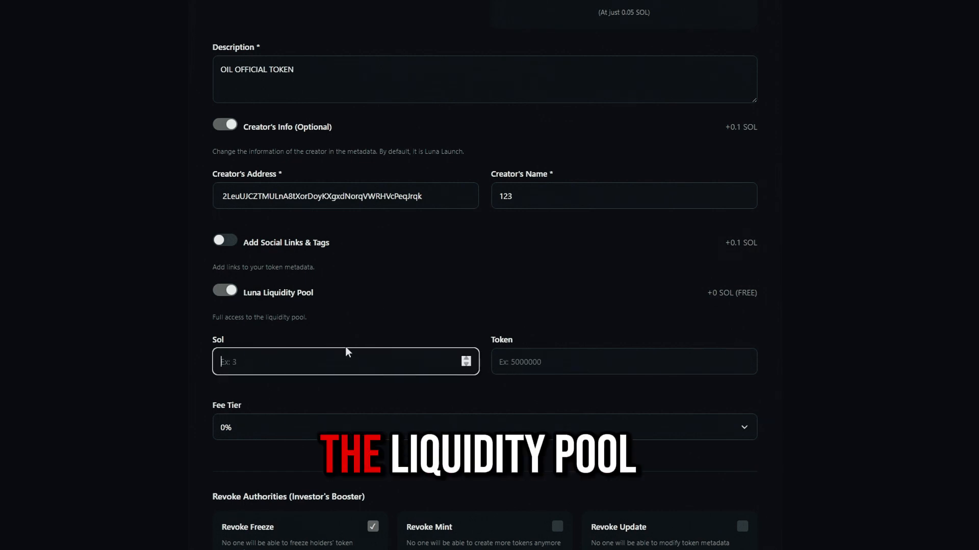
pyautogui.write('3')
pyautogui.moveTo(249, 367); pyautogui.dragTo(174, 371)
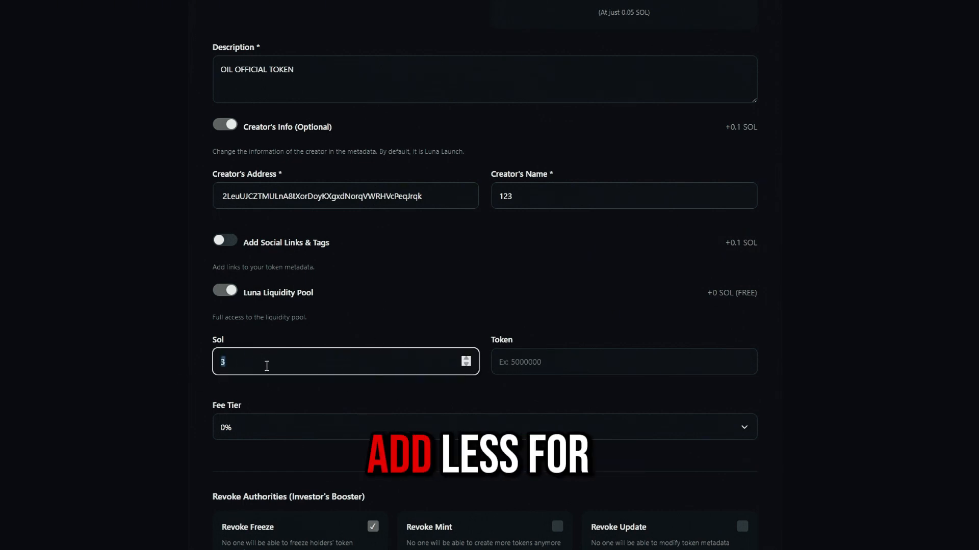
pyautogui.click(201, 395)
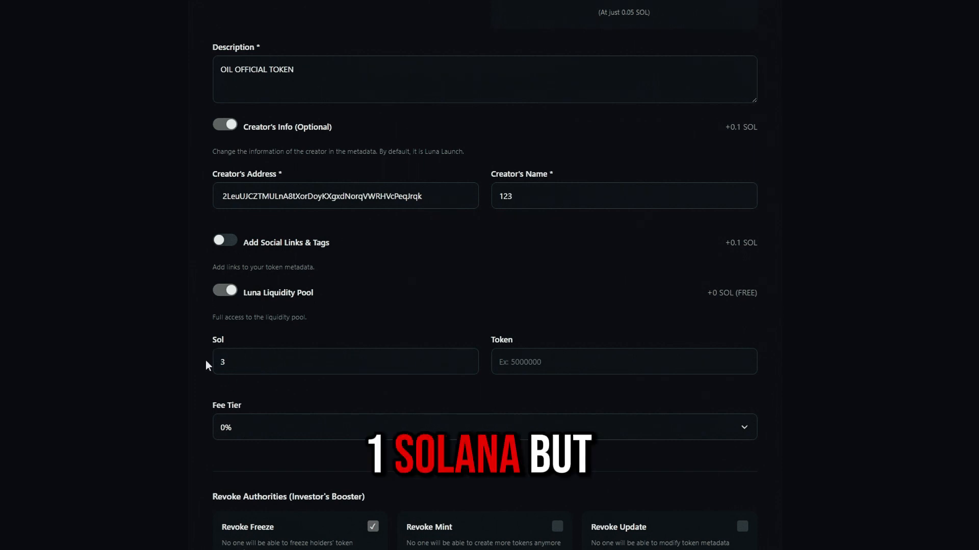
pyautogui.click(347, 358)
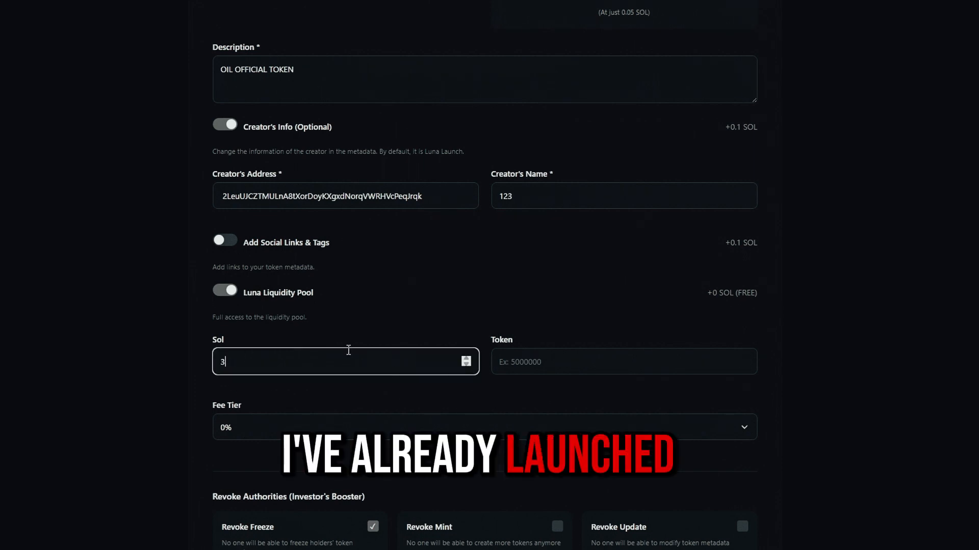
pyautogui.click(203, 401)
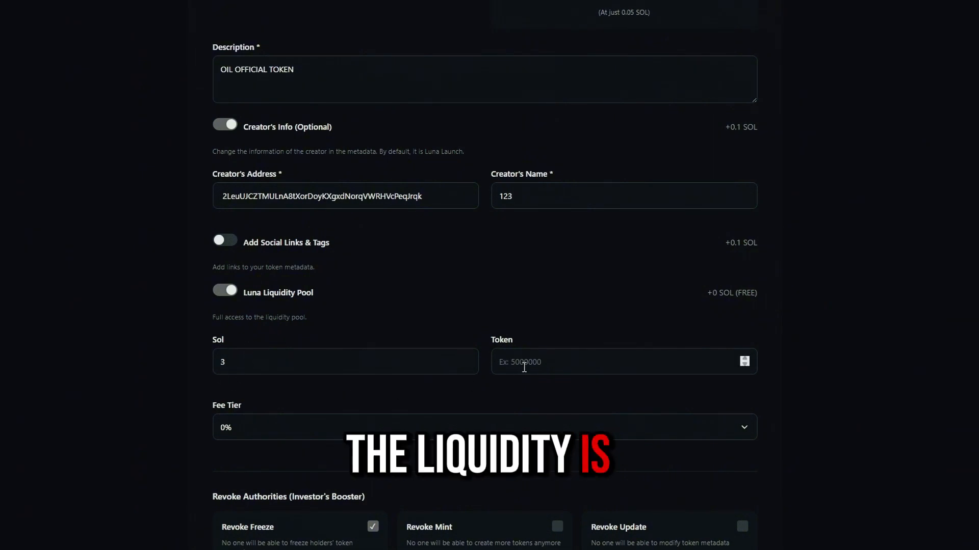
pyautogui.click(348, 358)
pyautogui.press('BackSpace')
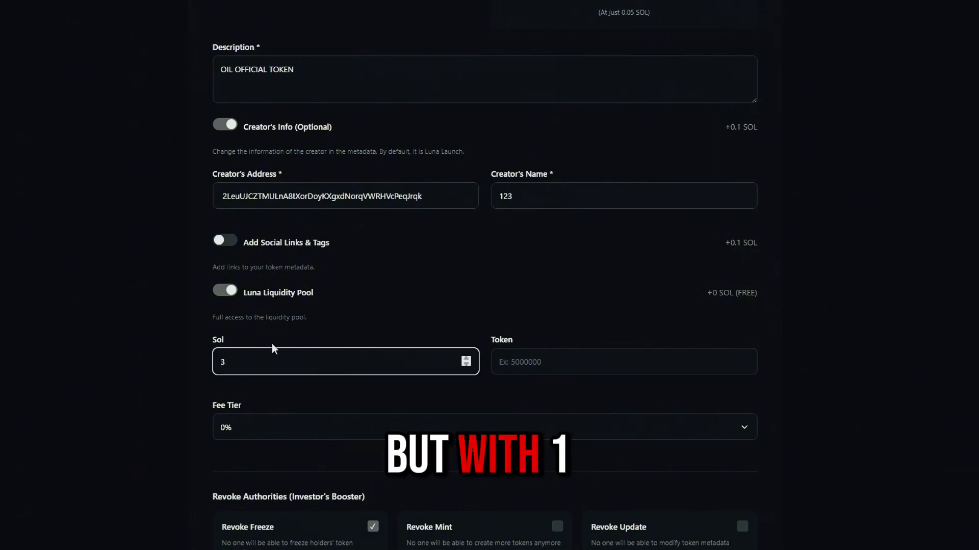
pyautogui.click(203, 402)
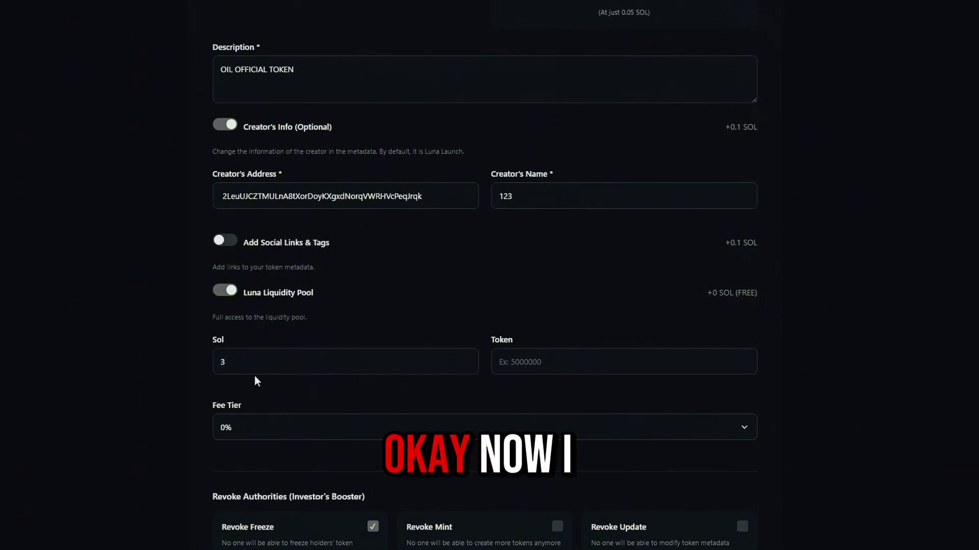
# Step: Enter 900000000 as the pool's token amount and choose the 2% fee tier
pyautogui.click(524, 367)
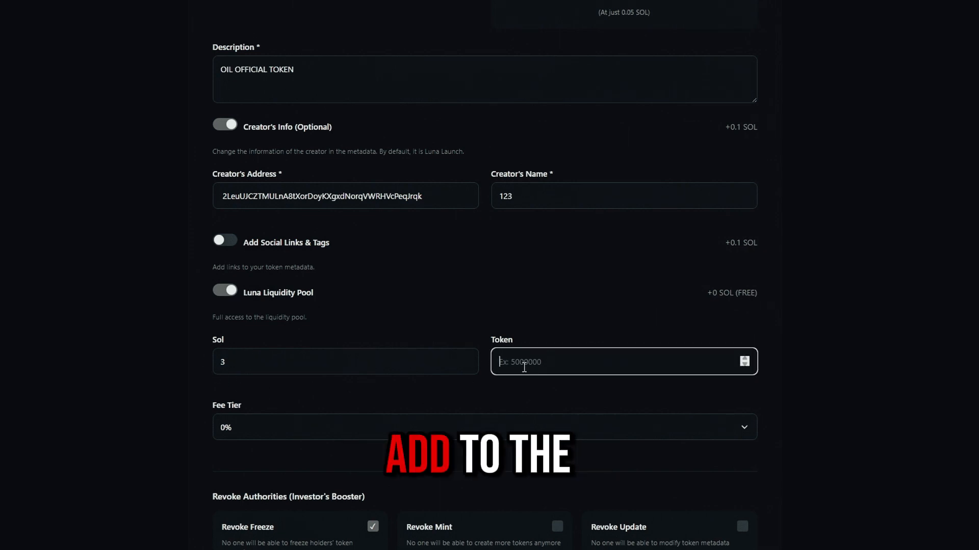
pyautogui.write('900000000')
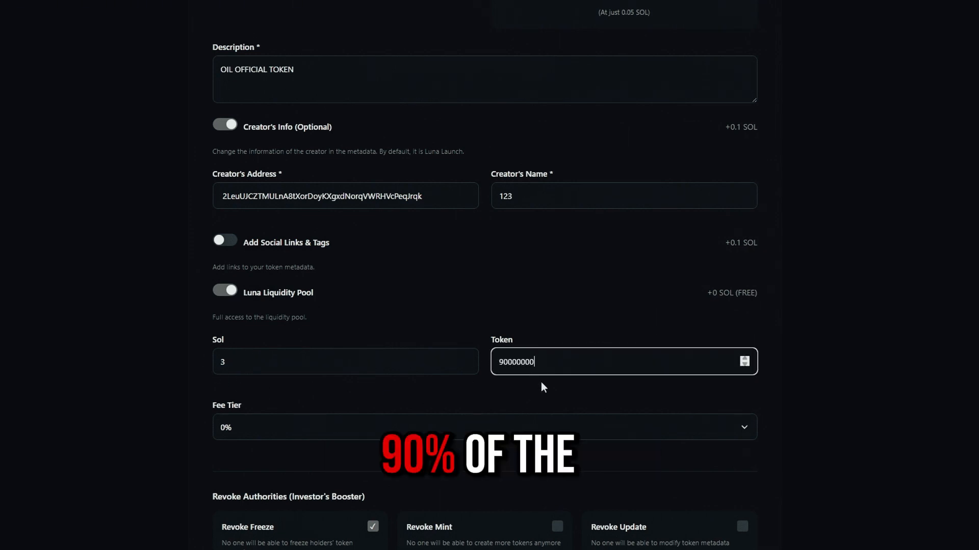
pyautogui.moveTo(539, 362); pyautogui.dragTo(497, 362)
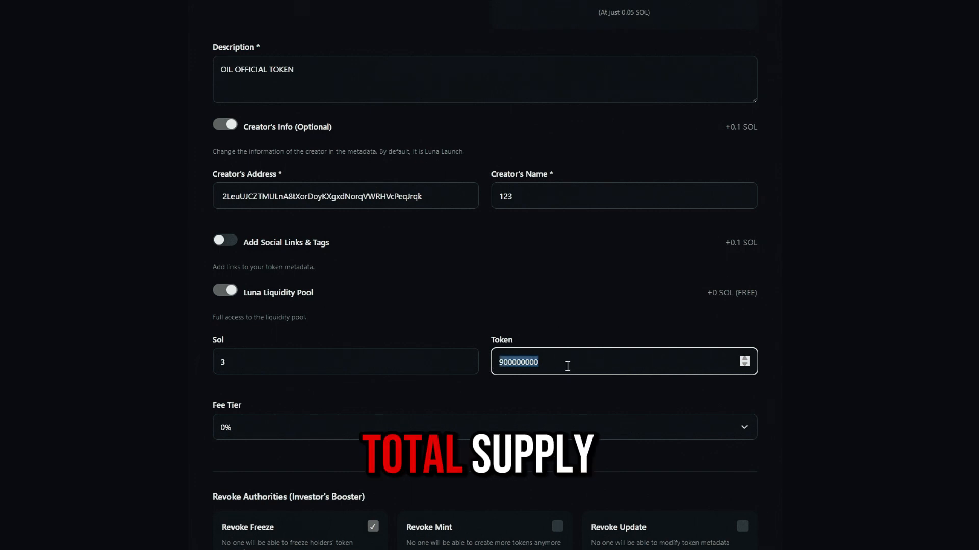
pyautogui.click(567, 366)
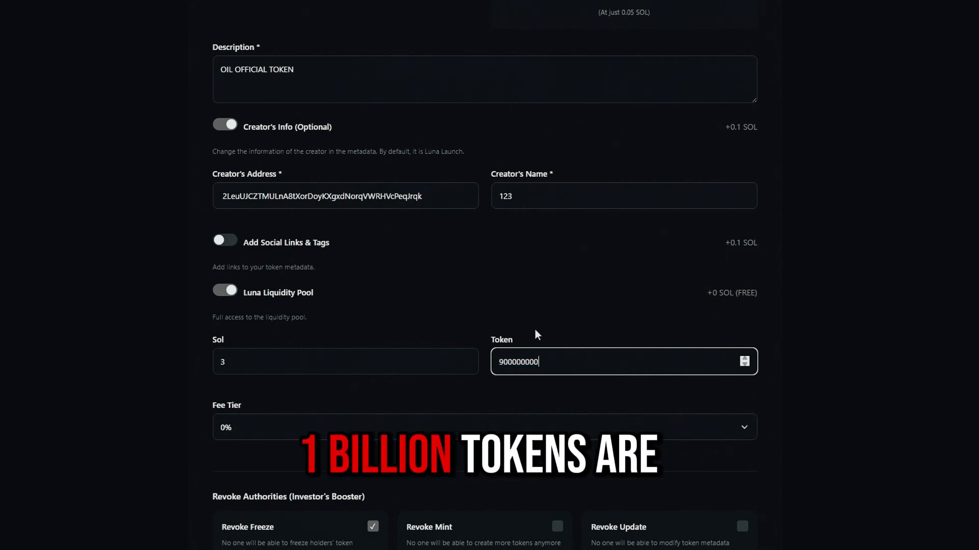
pyautogui.click(467, 427)
pyautogui.click(459, 466)
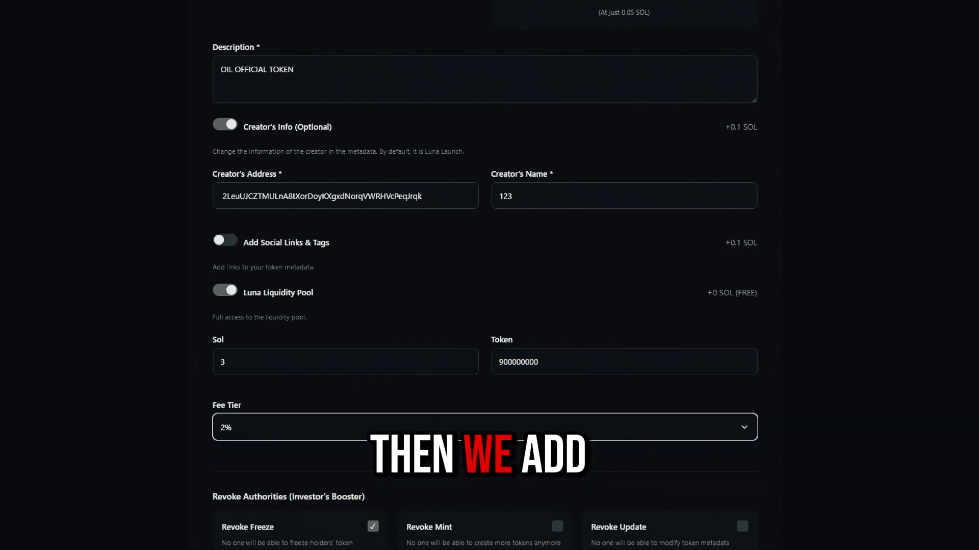
pyautogui.scroll(-3, 428, 407)
# Step: Revoke the mint and update authorities and paste the wallet into the token recipient field
pyautogui.click(557, 342)
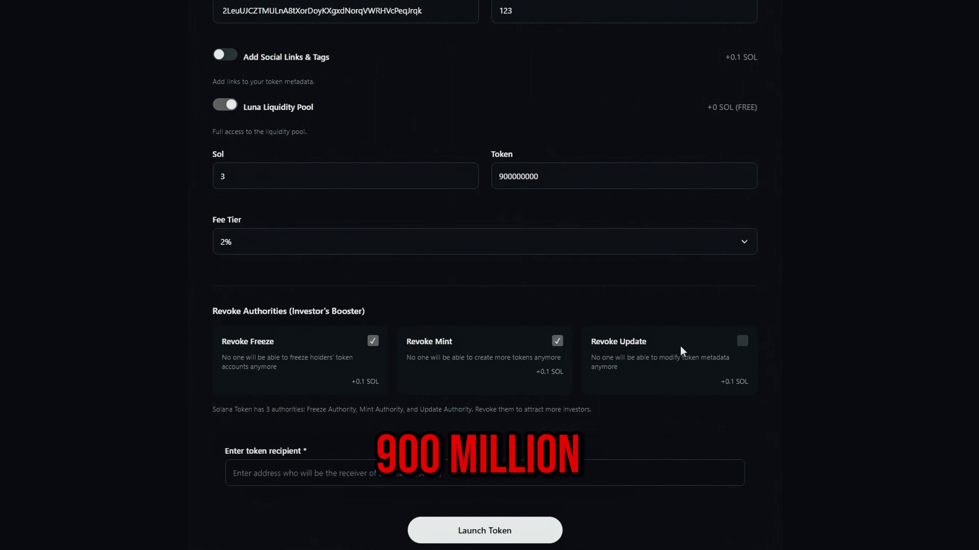
pyautogui.click(743, 341)
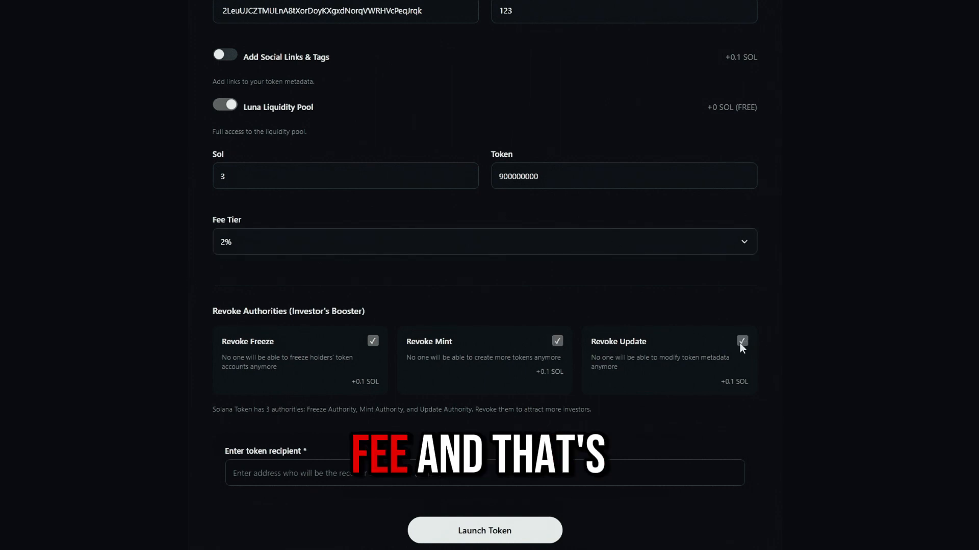
pyautogui.rightClick(342, 470)
pyautogui.click(335, 470)
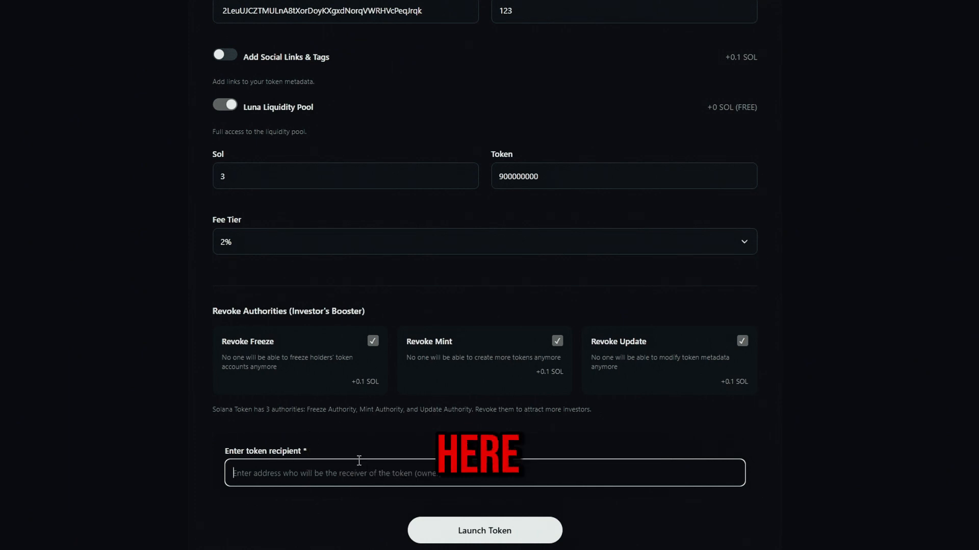
pyautogui.write('2LeuUJCZTMULnA8tXorDoyKXgxdNorqVWRHVcPeqJrqk')
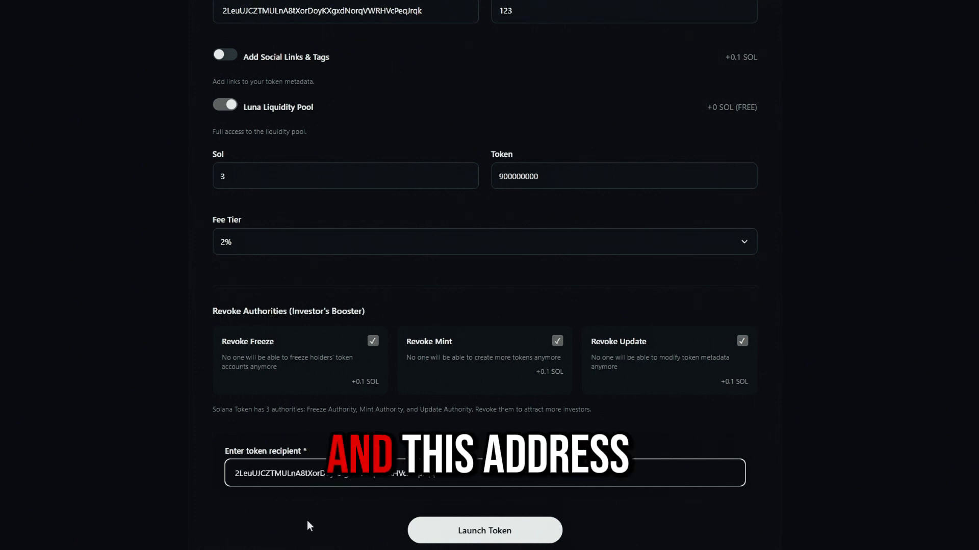
pyautogui.scroll(-2, 400, 526)
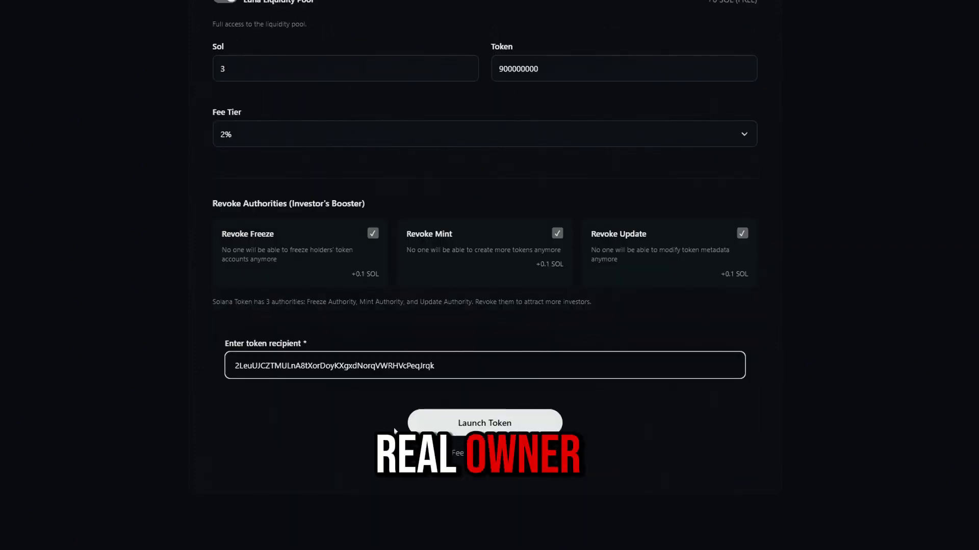
# Step: Launch the OIL token with the configured pool and revoked authorities
pyautogui.click(471, 430)
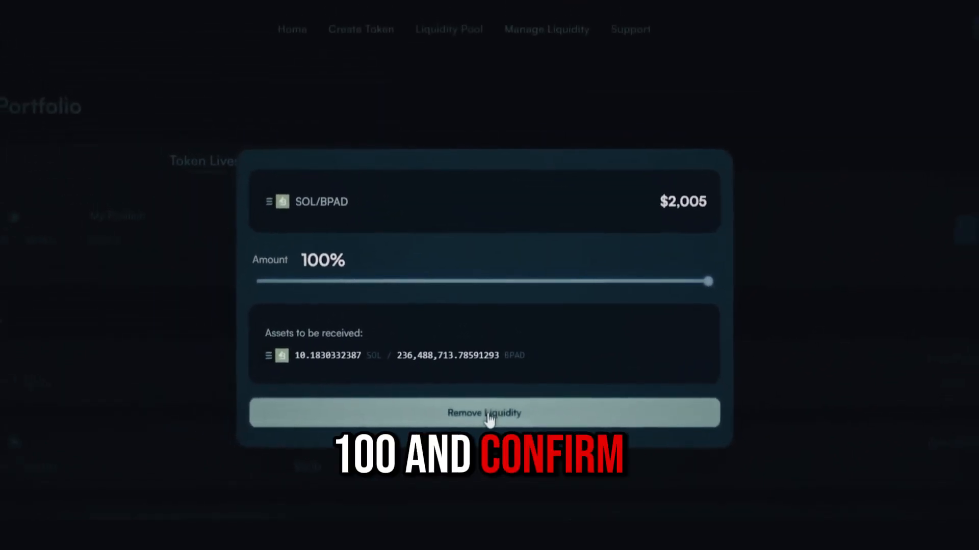
# Step: Remove 100% of the liquidity from the SOL/BPAD pool
pyautogui.click(488, 417)
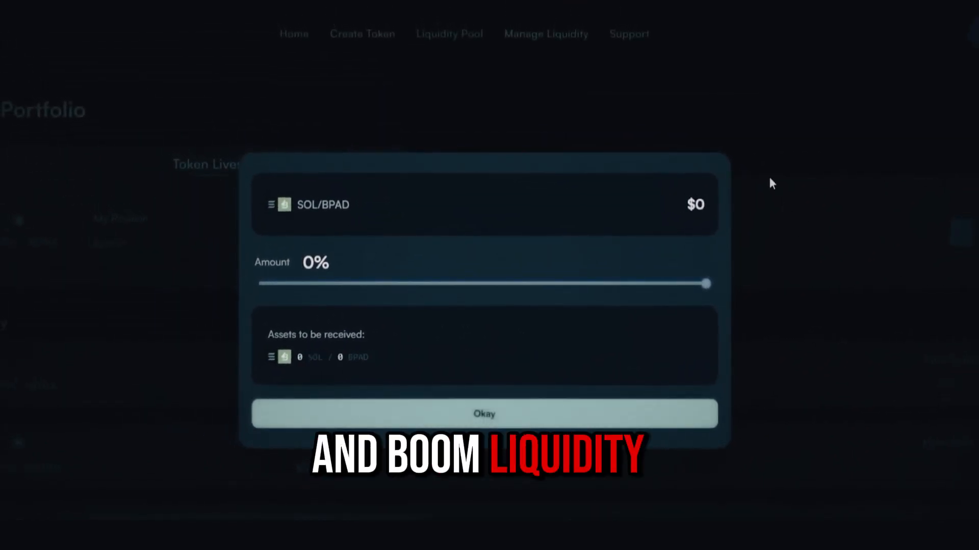